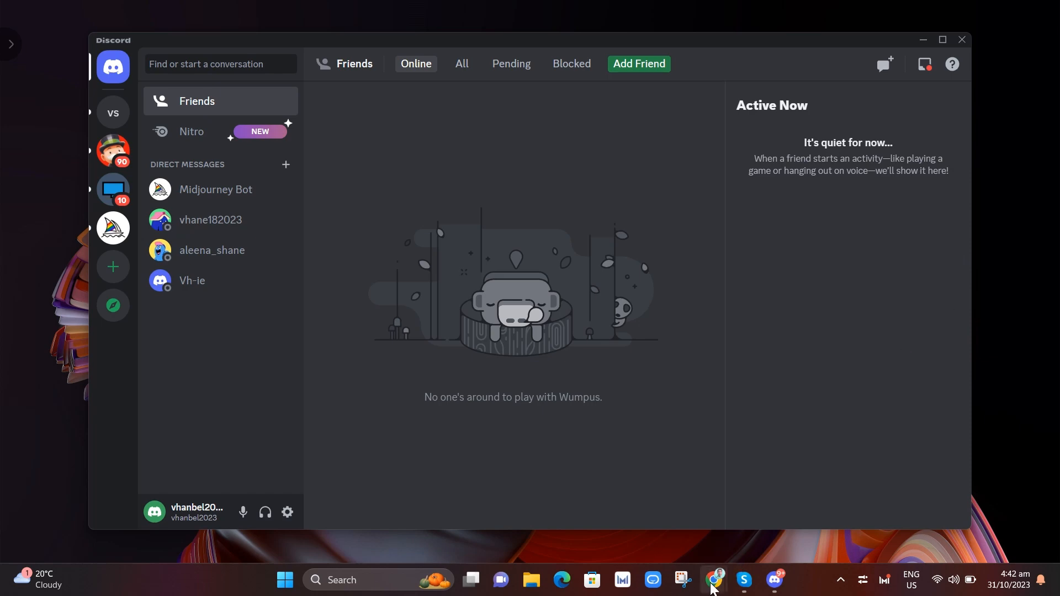
Step: Switch to Chrome, go to the BetterDiscord home page and download the v1.9.5 installer
mouse_move(714, 579)
click(746, 522)
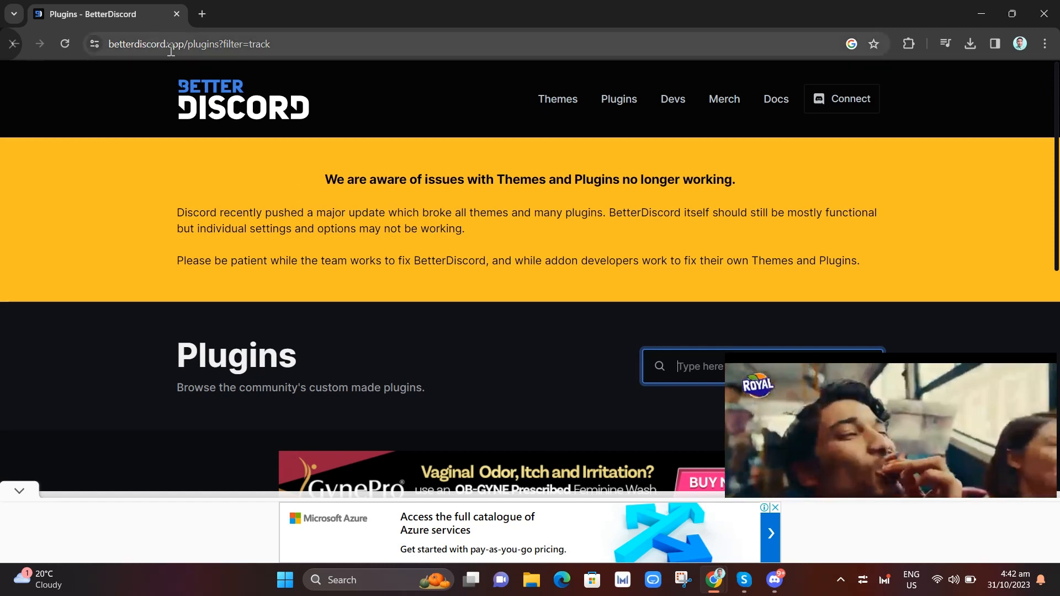
click(202, 95)
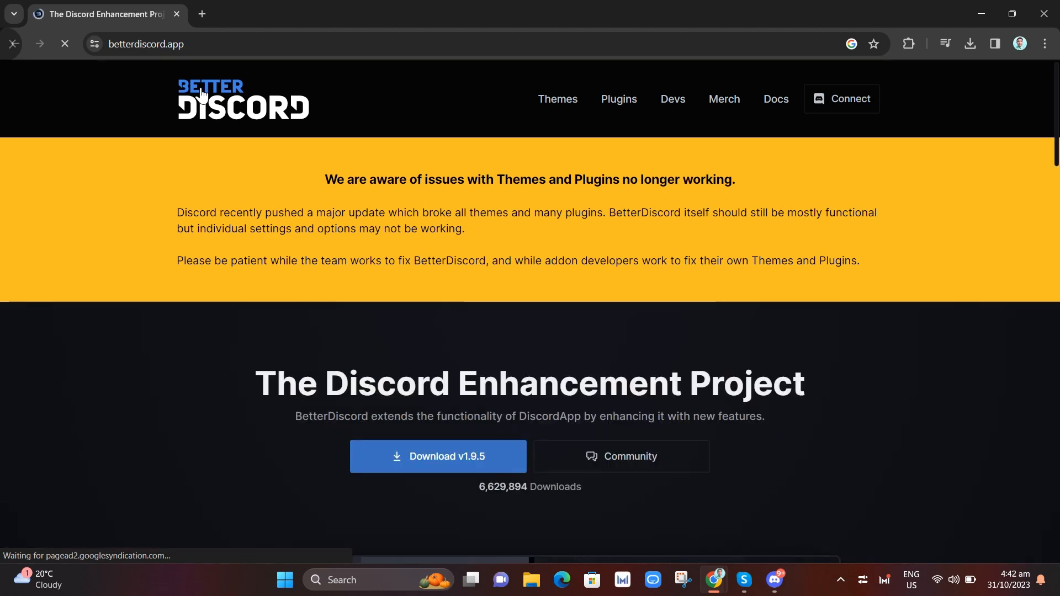
scroll(794, 265, down, 3)
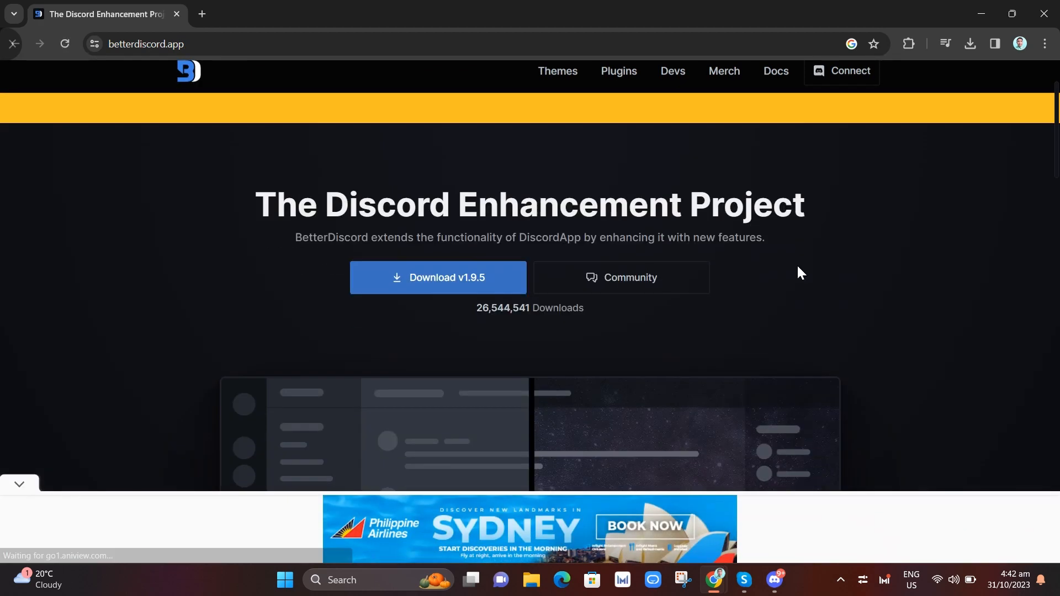
click(461, 270)
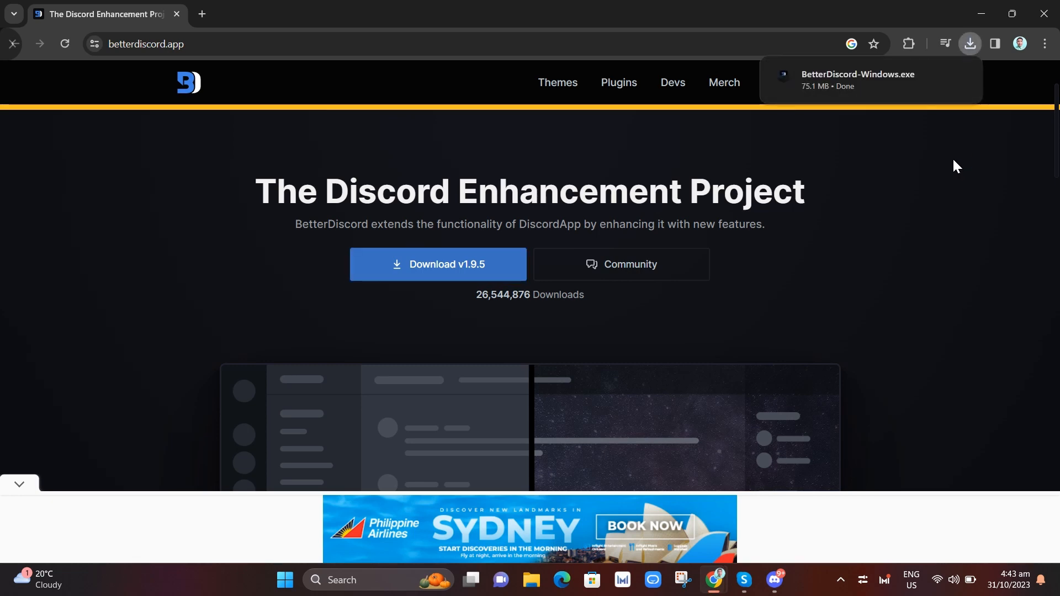
Step: Run the downloaded BetterDiscord installer, accept the license agreement and install BetterDiscord for the standard Discord version
click(870, 86)
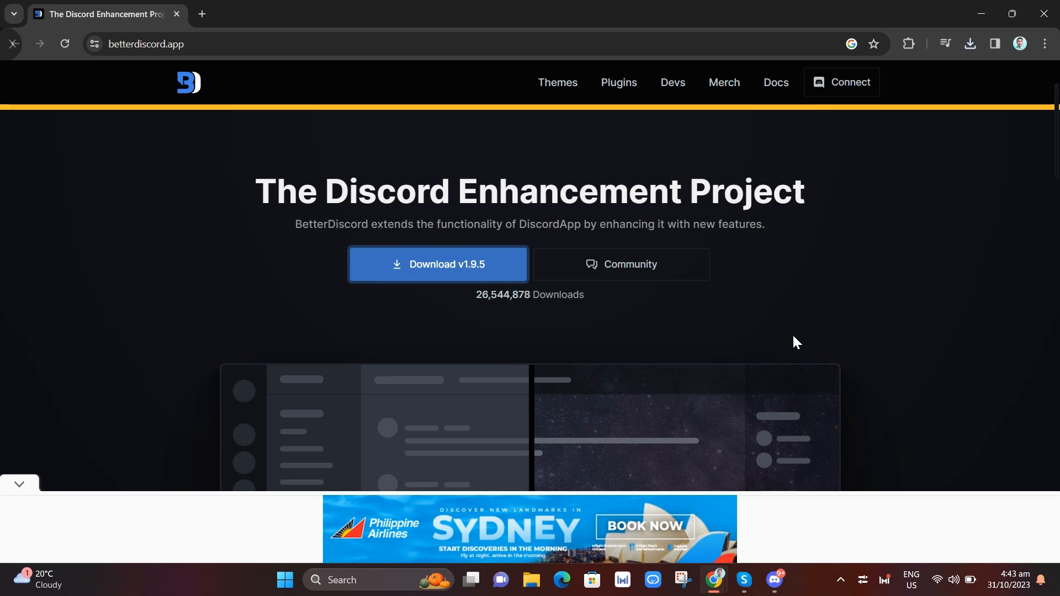
scroll(793, 334, up, 4)
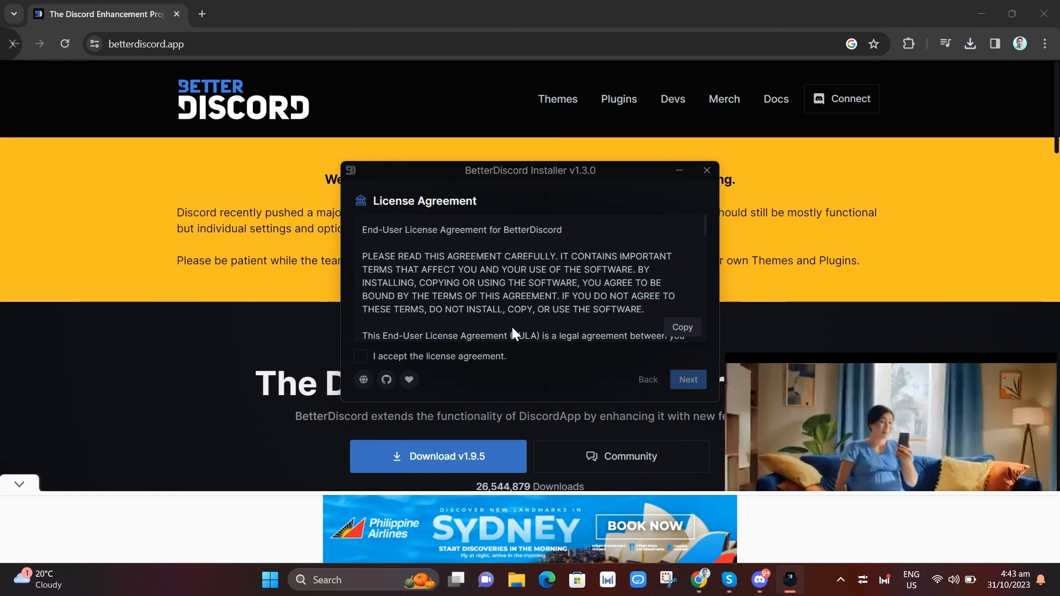
click(361, 356)
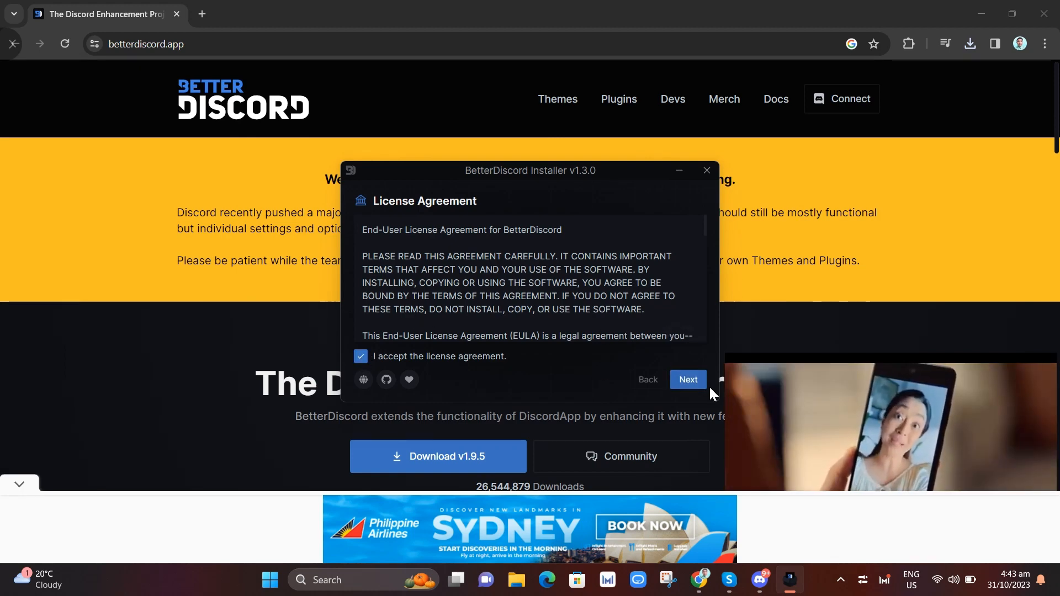
click(688, 381)
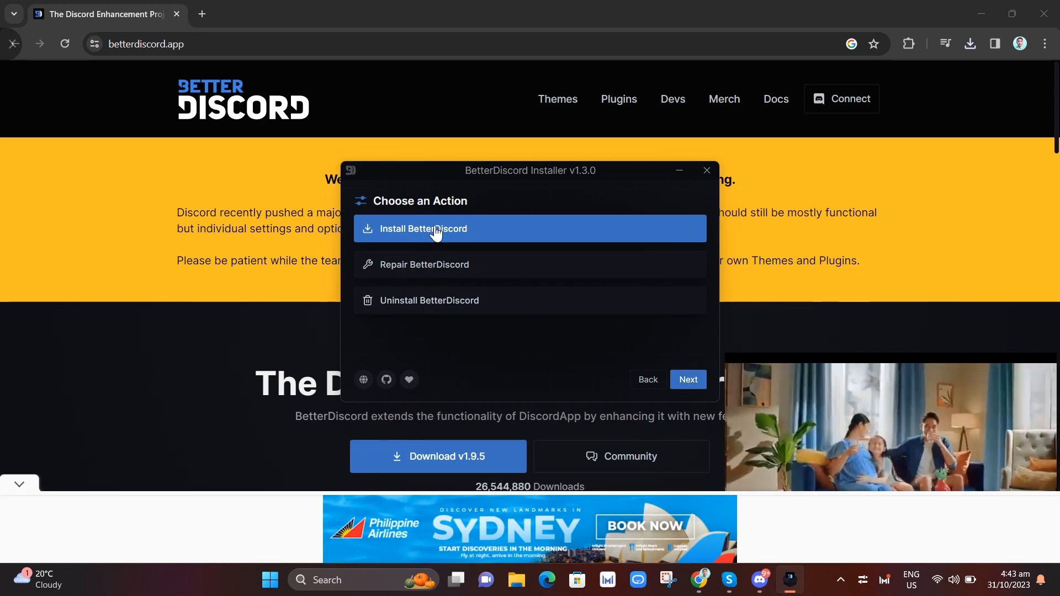
click(684, 378)
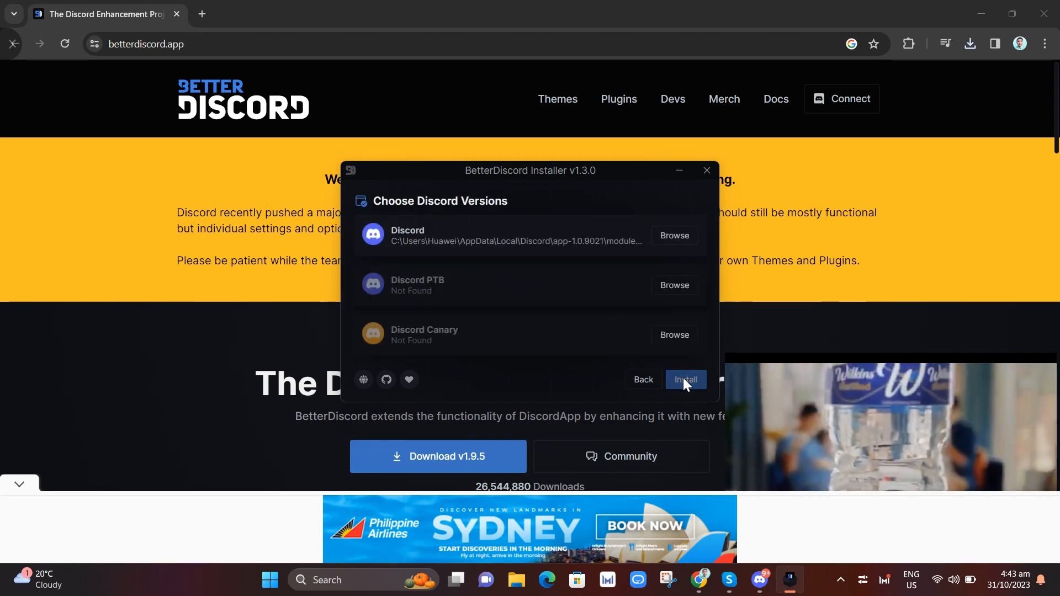
click(499, 232)
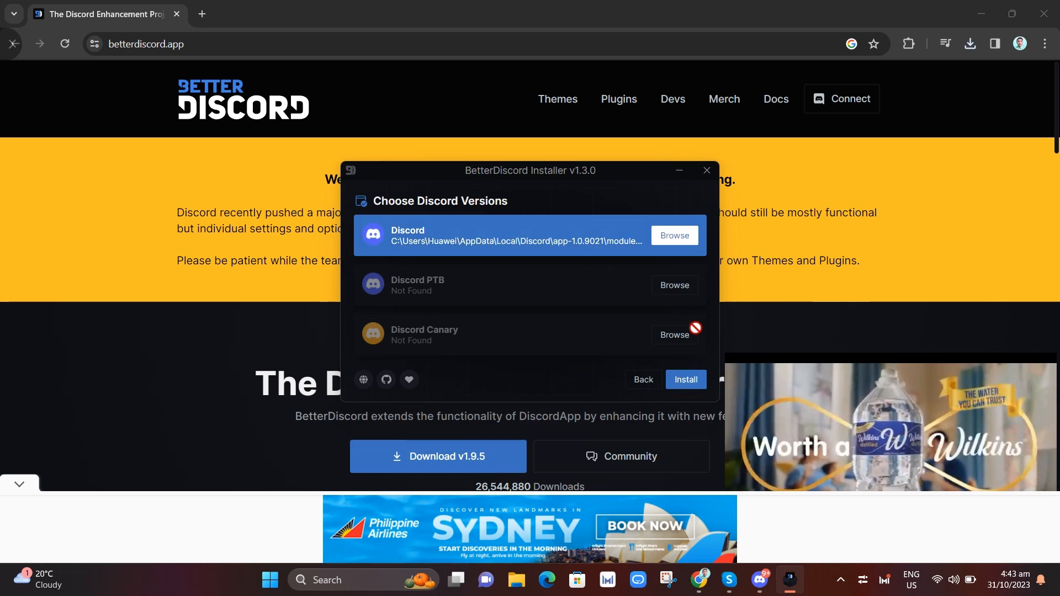
click(686, 380)
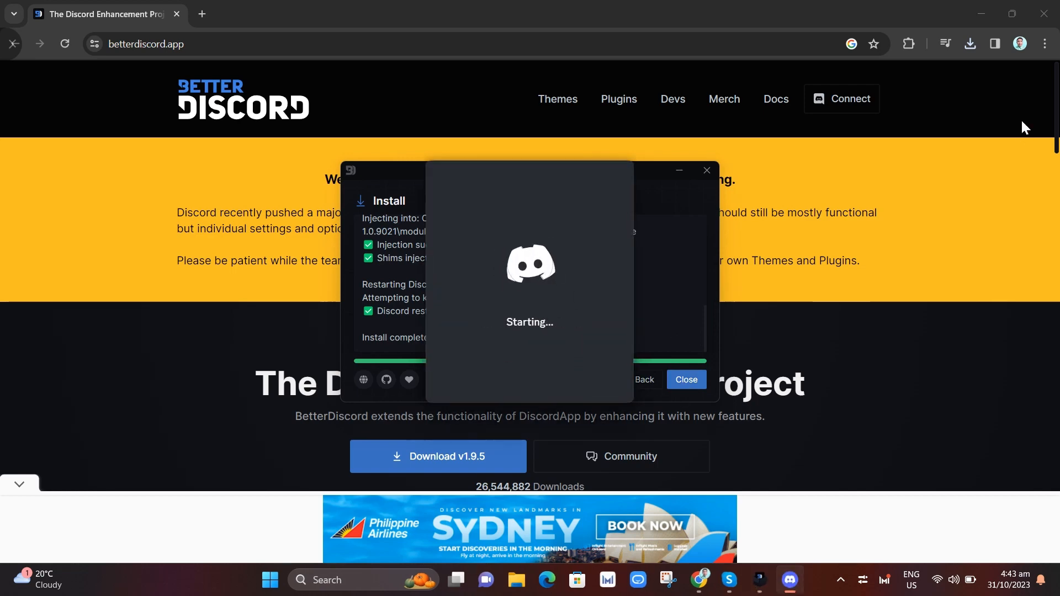
Step: Return to Discord, dismiss the BetterDiscord changelog and bring up the BetterDiscord section of the user settings
click(975, 11)
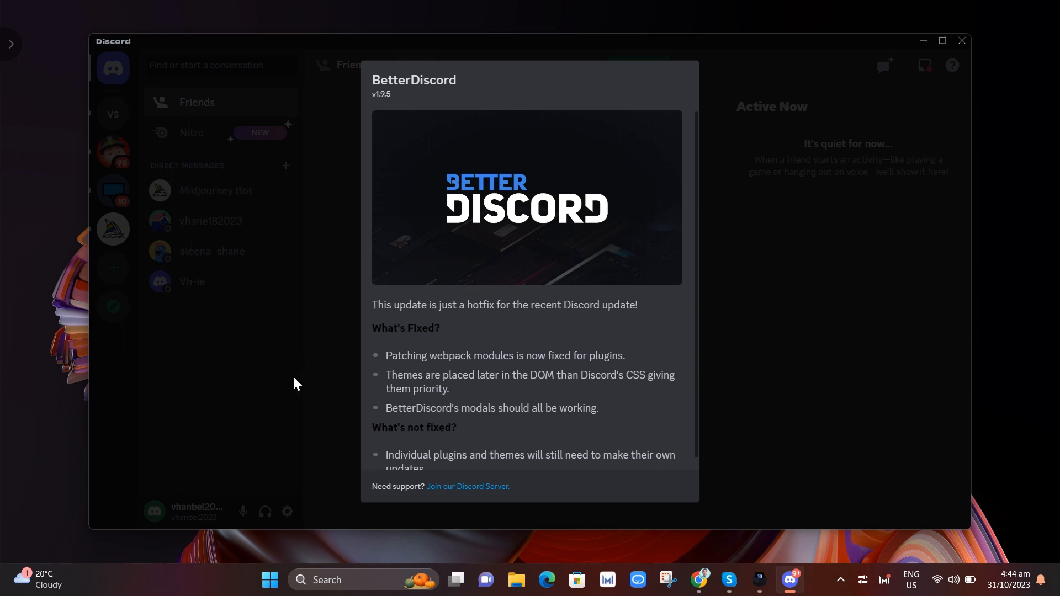
scroll(563, 342, down, 1)
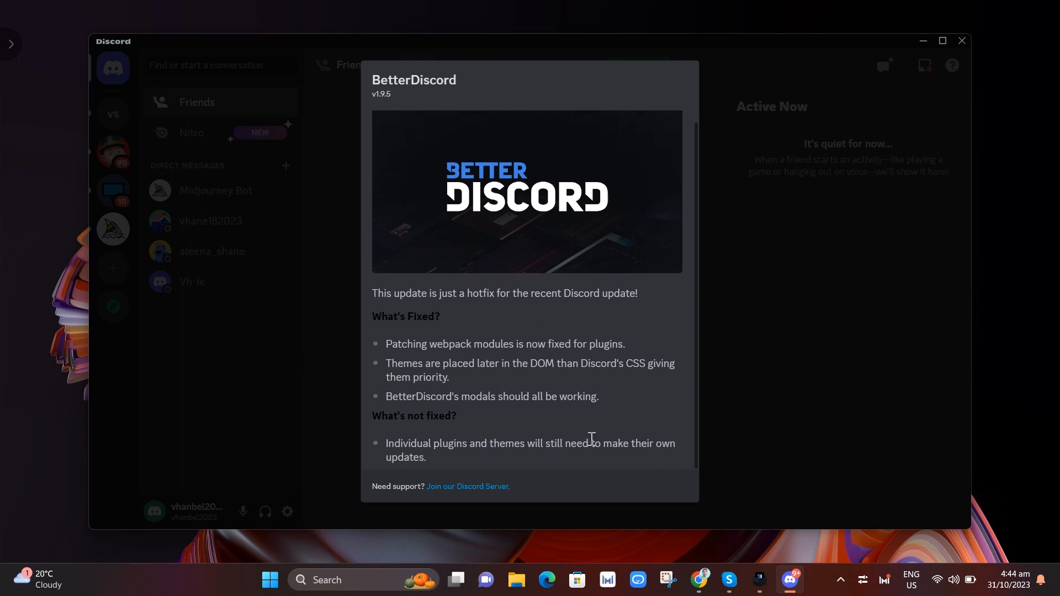
click(290, 416)
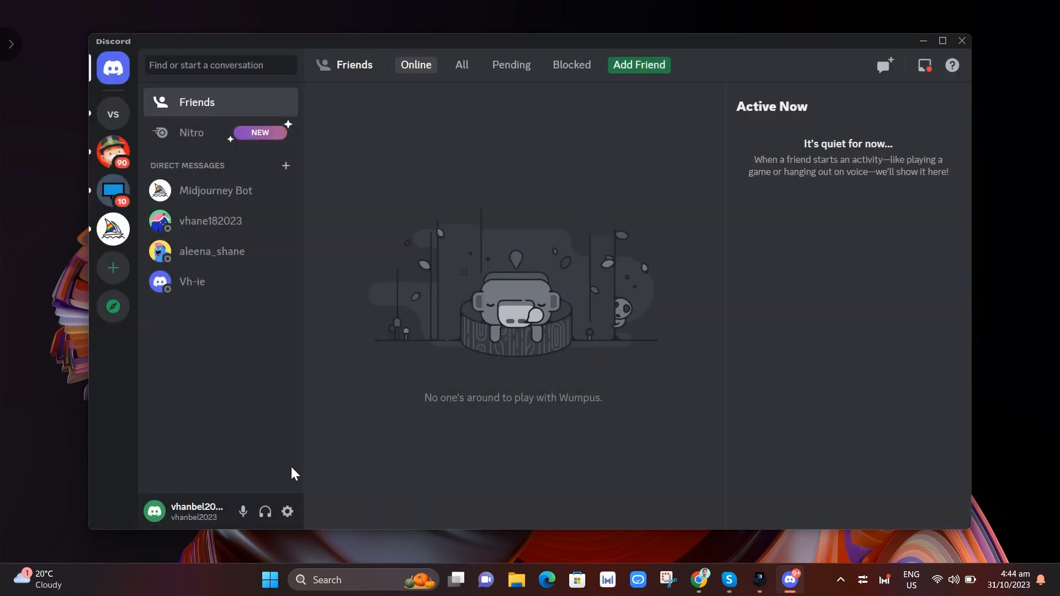
click(289, 512)
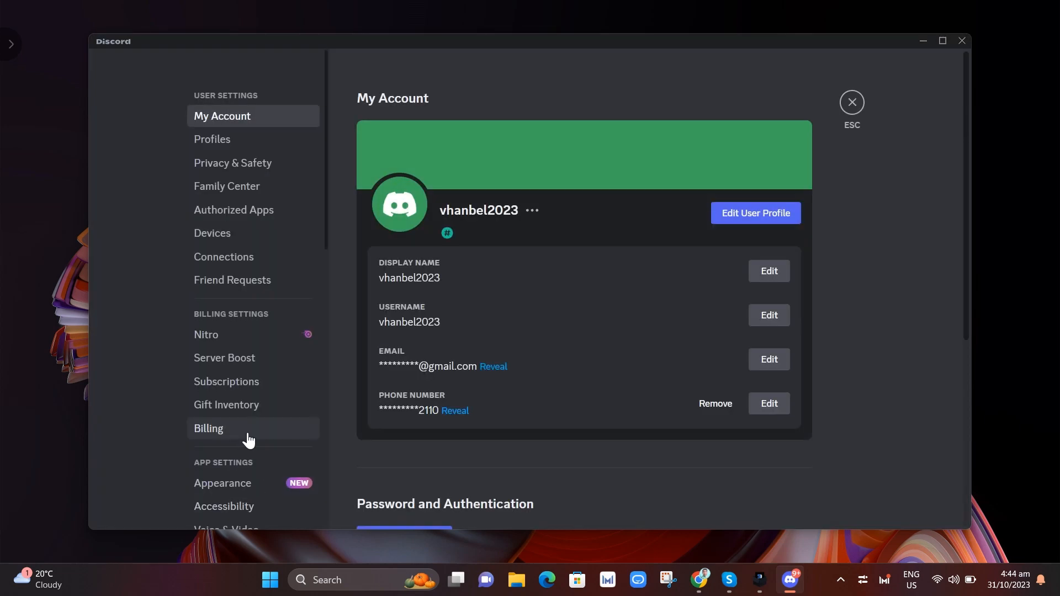
scroll(247, 437, down, 8)
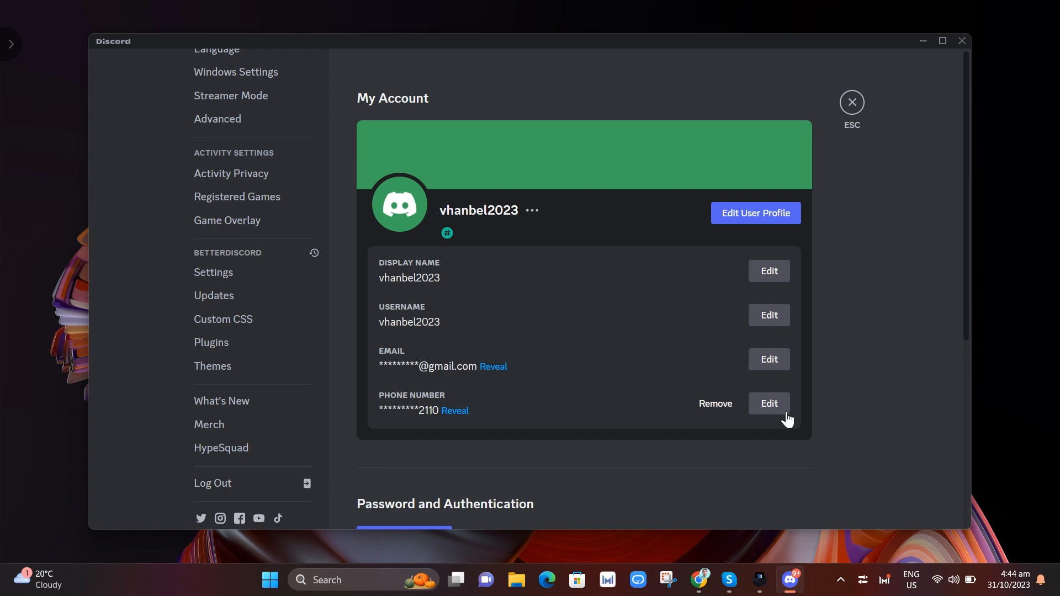
Step: Switch to Chrome and search the BetterDiscord site's plugins for "track"
mouse_move(705, 588)
click(741, 497)
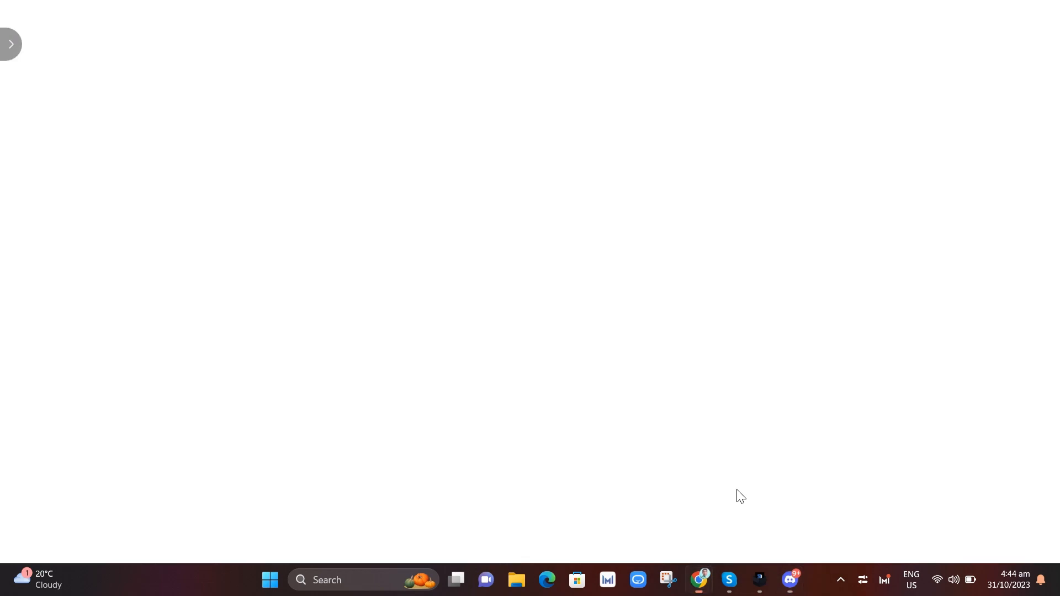
click(626, 101)
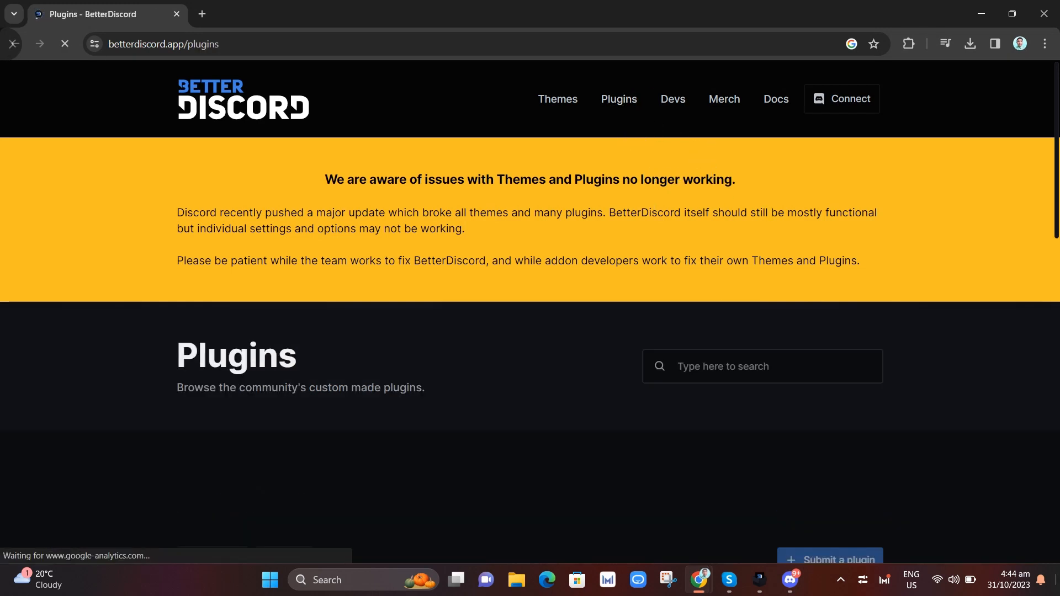
click(739, 365)
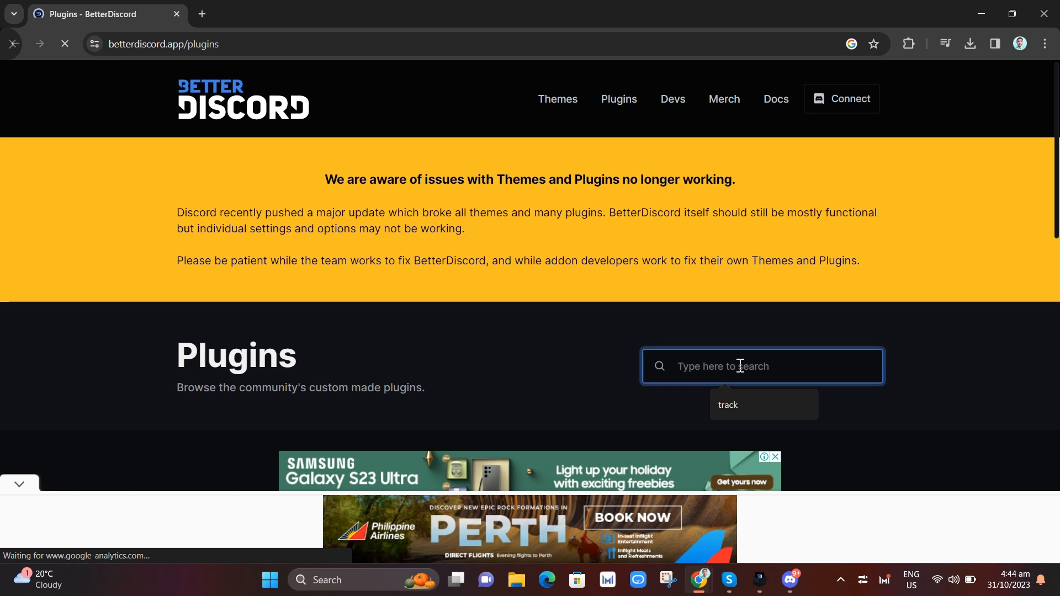
click(747, 407)
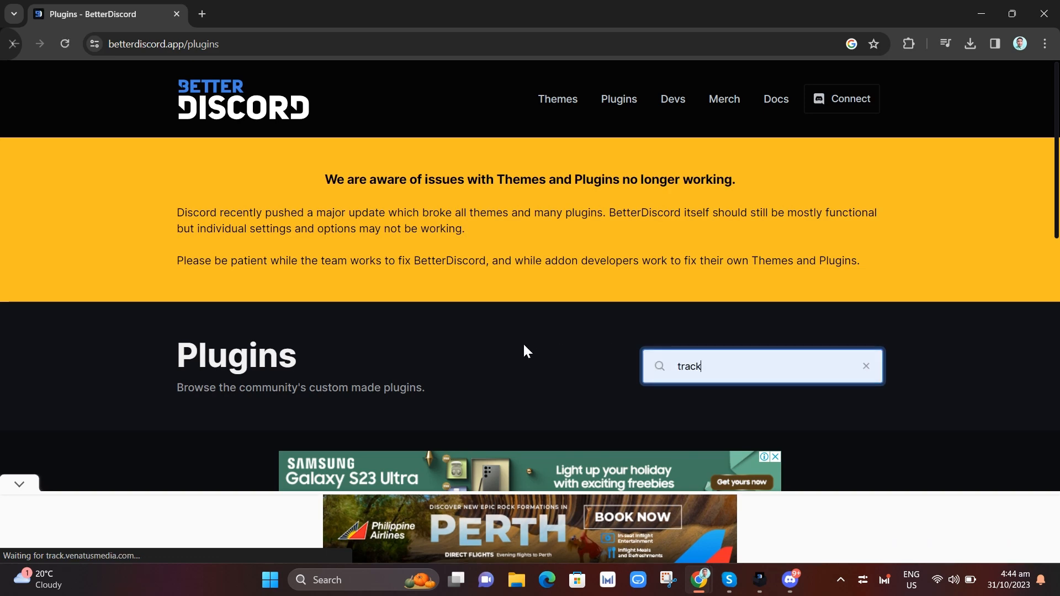
scroll(520, 350, down, 6)
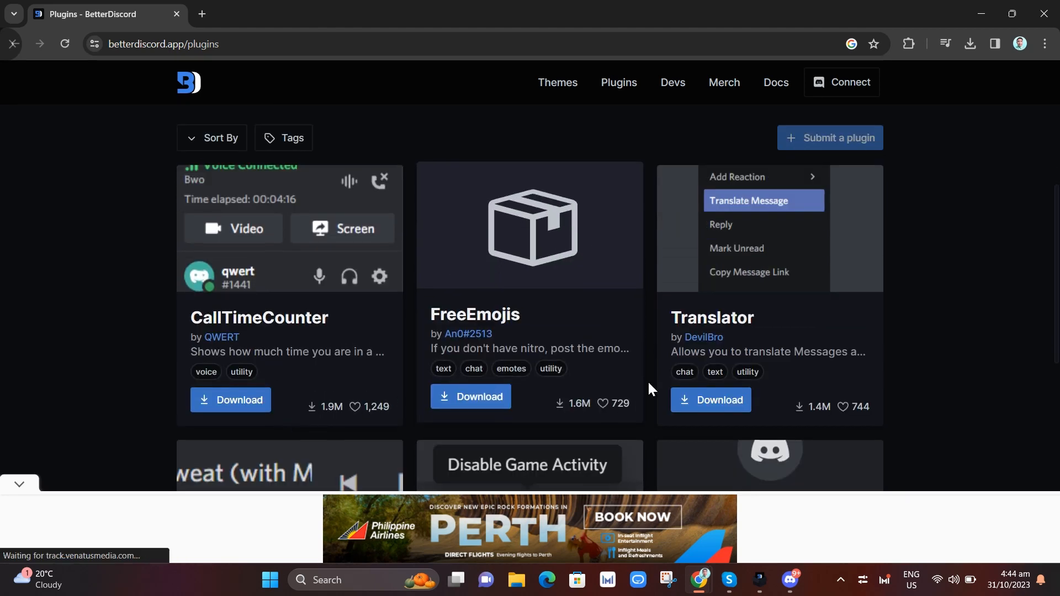
scroll(650, 380, down, 4)
scroll(655, 379, up, 8)
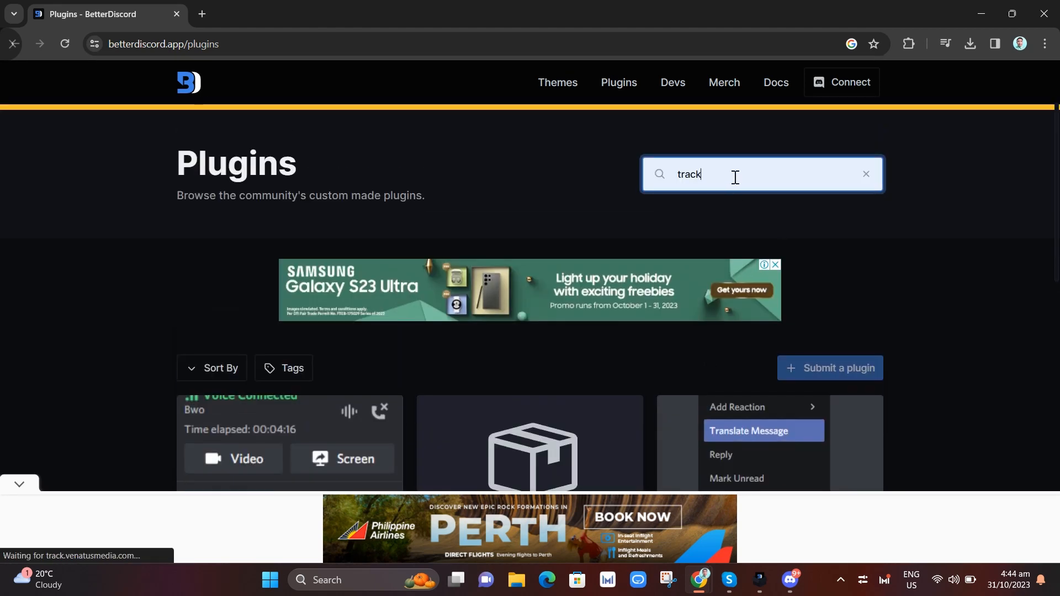
key(Return)
Step: Download the DoNotTrack plugin from the search results
scroll(504, 361, down, 4)
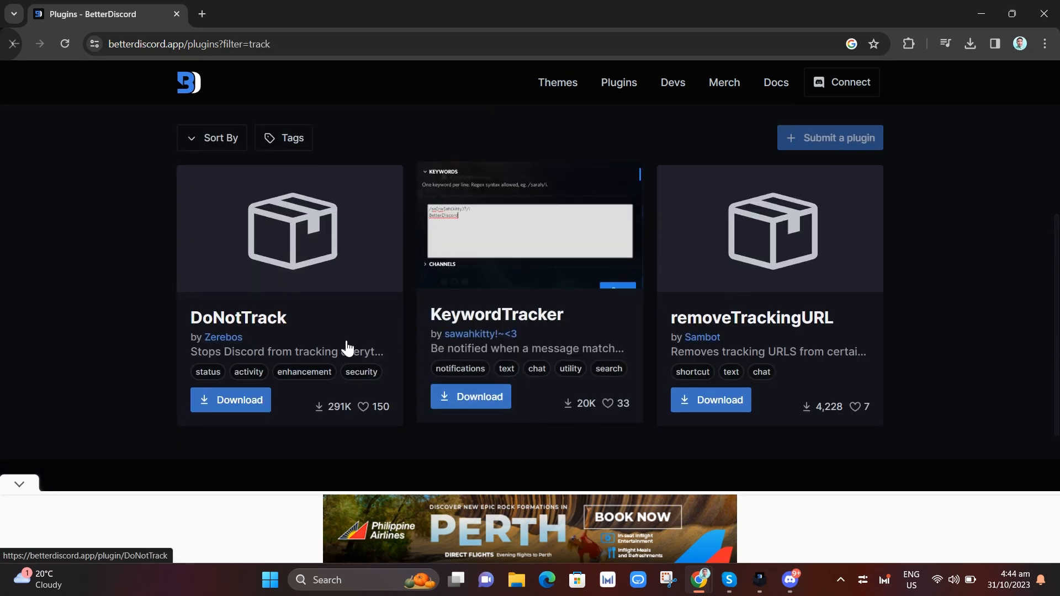
click(255, 401)
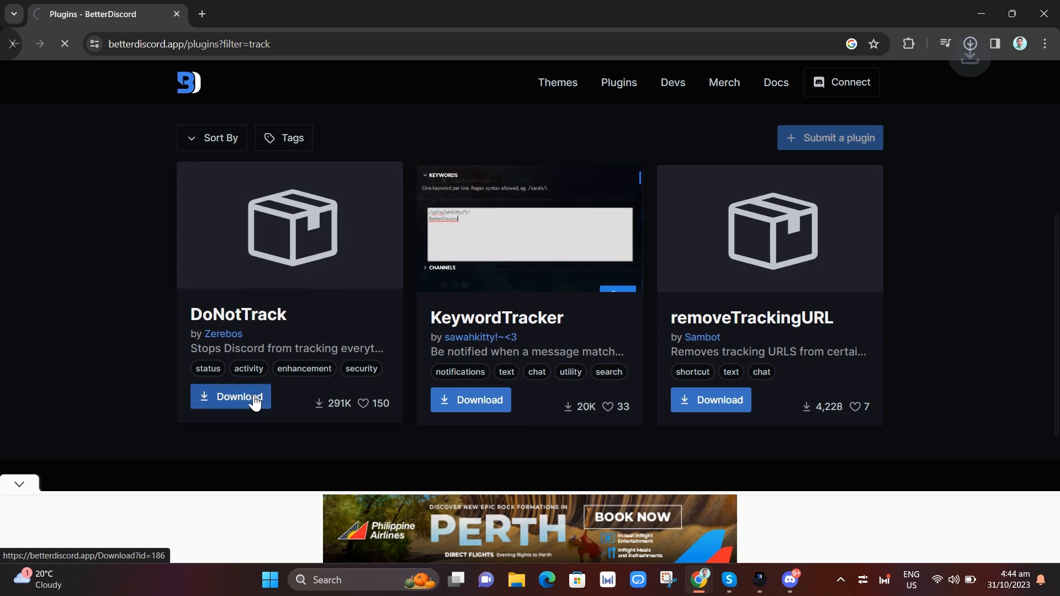
mouse_move(930, 75)
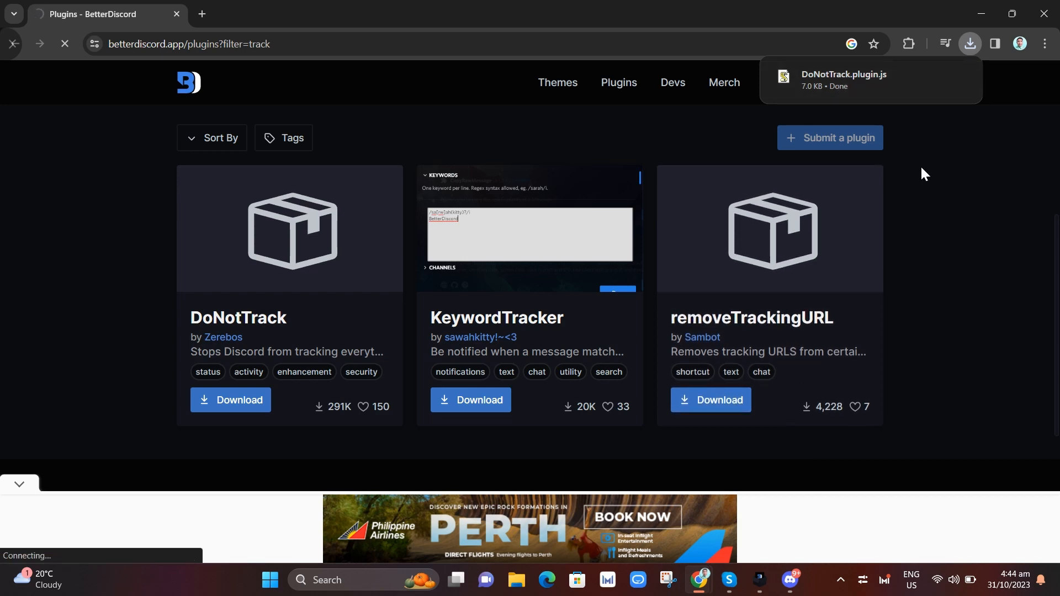
Step: Switch to Discord and open the plugins folder from the BetterDiscord plugin settings
click(790, 580)
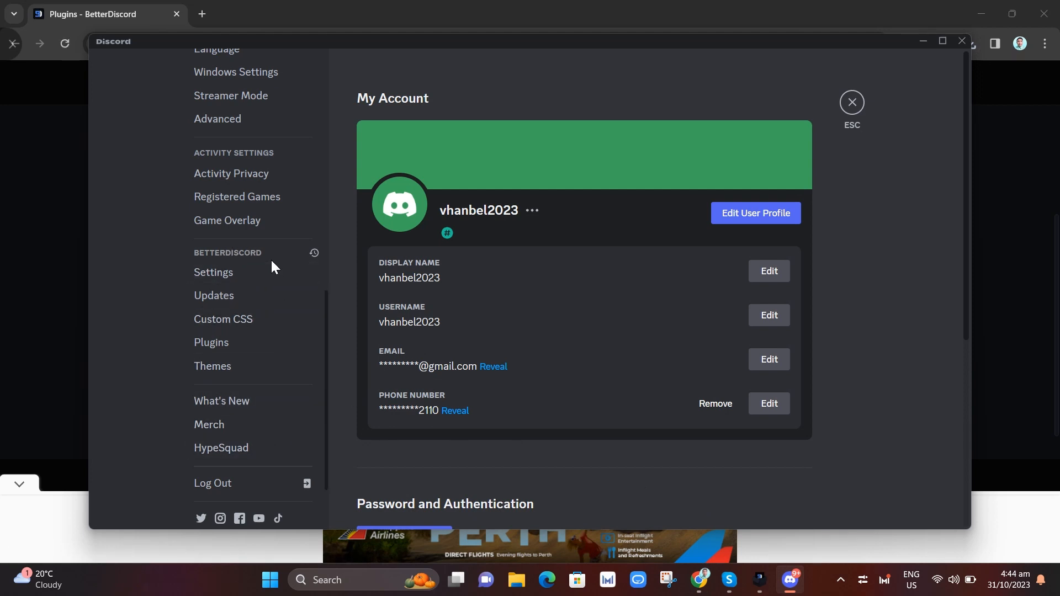
click(227, 341)
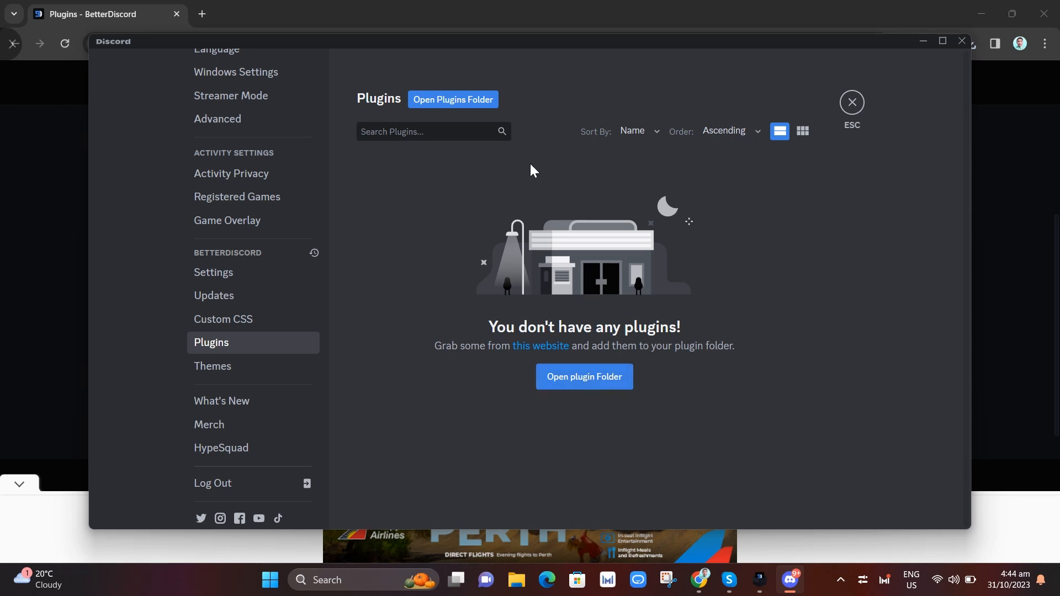
click(613, 391)
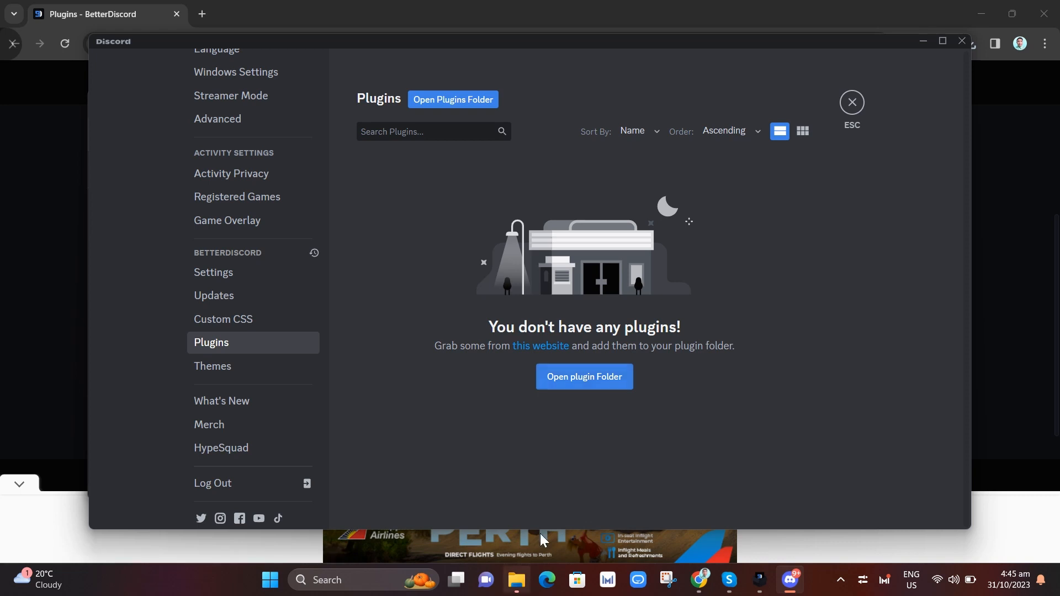
click(518, 580)
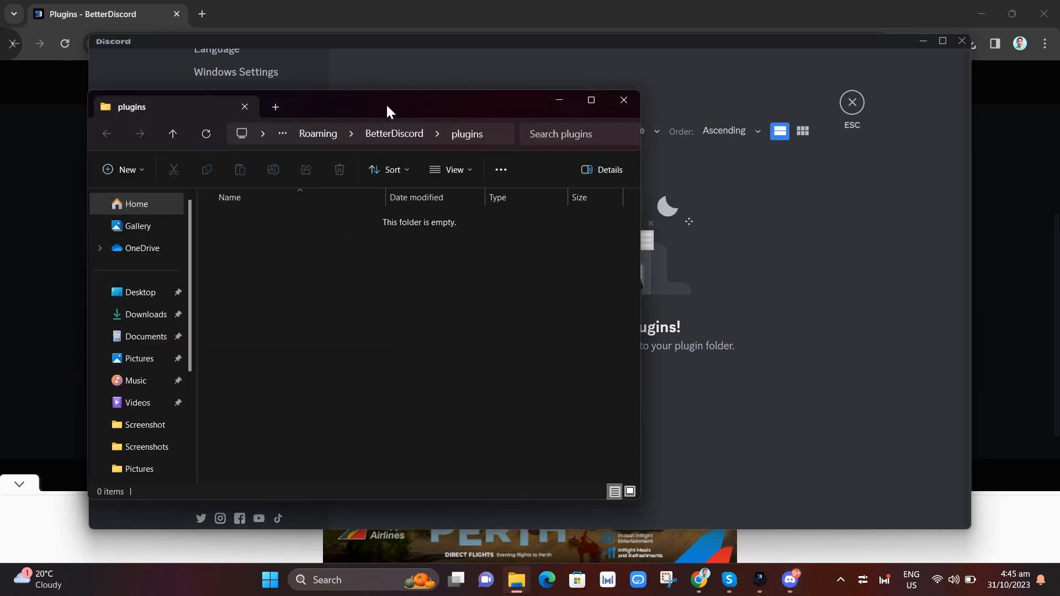
drag(386, 111, 627, 114)
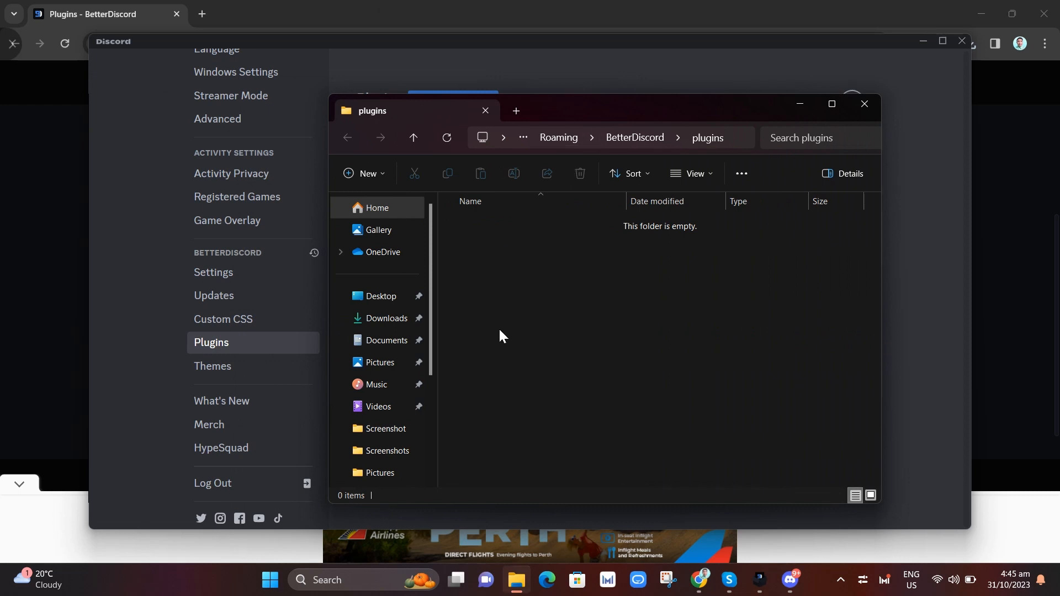
Step: Copy the DoNotTrack.plugin file from Downloads into the BetterDiscord plugins folder and close File Explorer
click(381, 319)
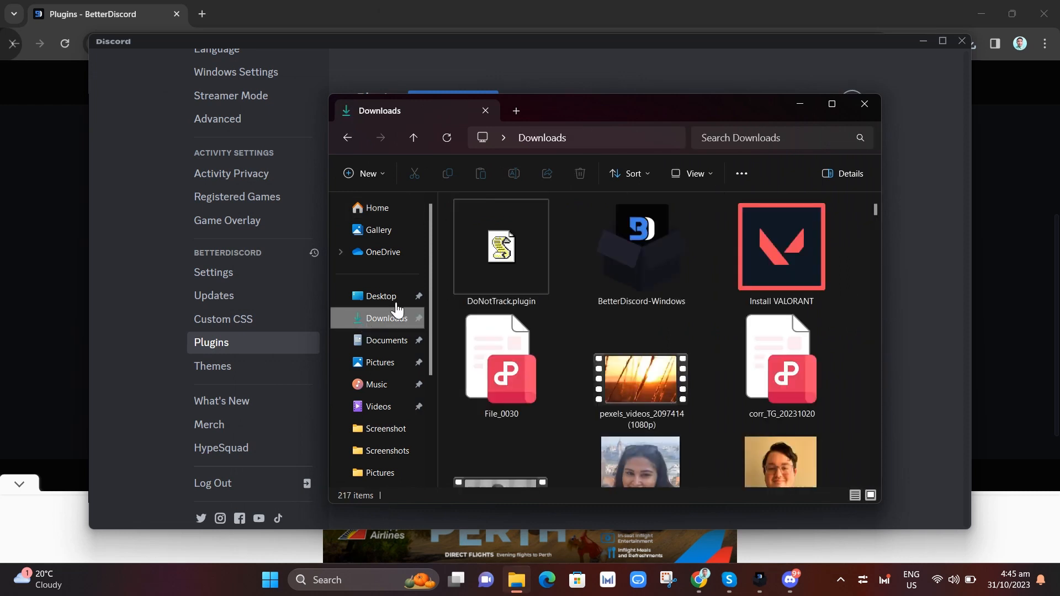
click(491, 267)
right_click(490, 267)
click(447, 176)
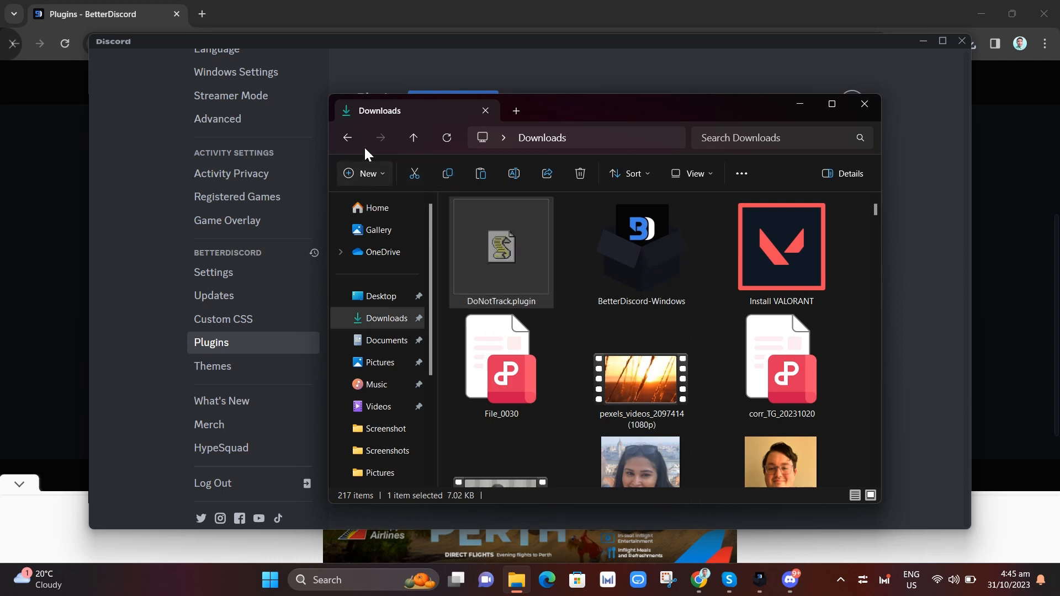
click(344, 143)
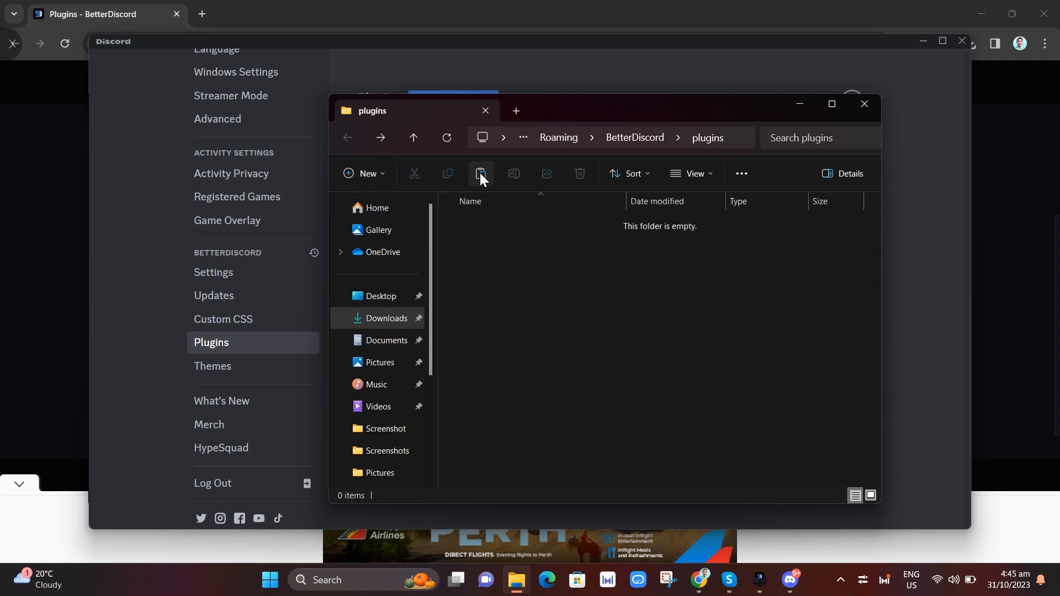
click(479, 173)
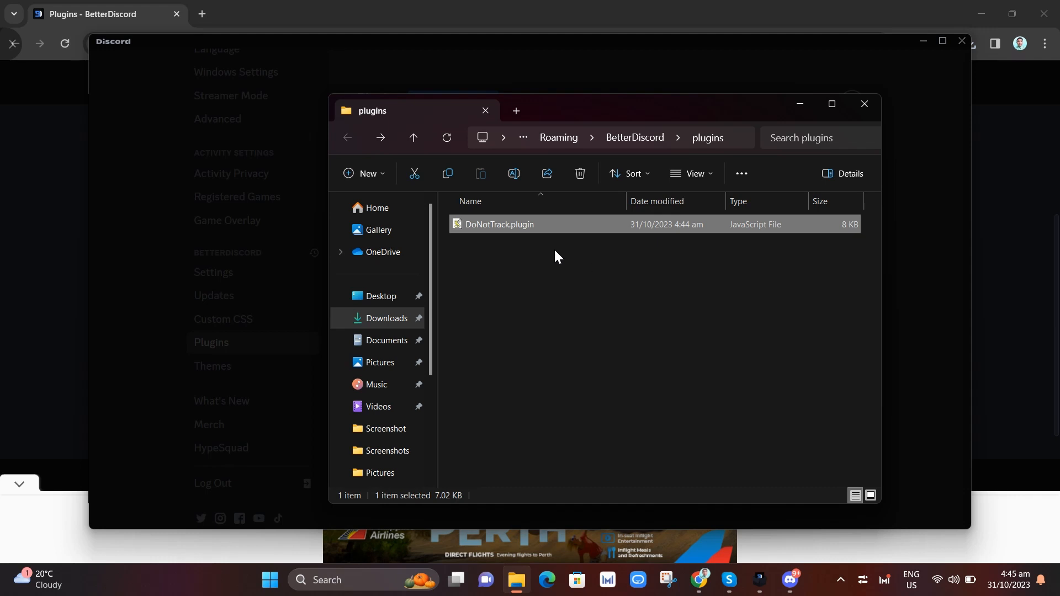
click(864, 105)
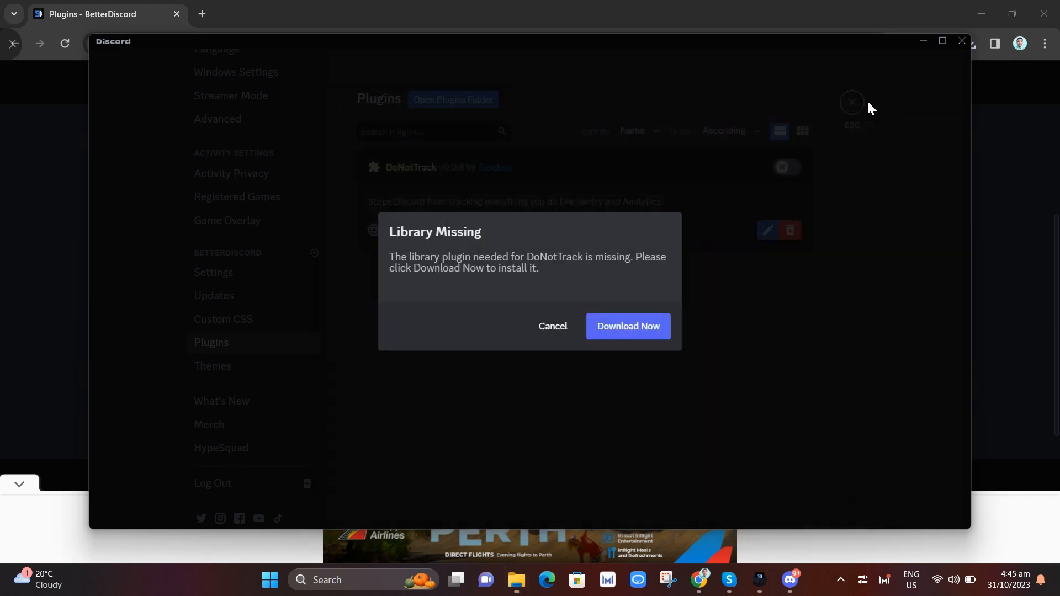
Step: Download the missing library plugin, dismiss the addon errors dialog and enable the DoNotTrack plugin
click(643, 326)
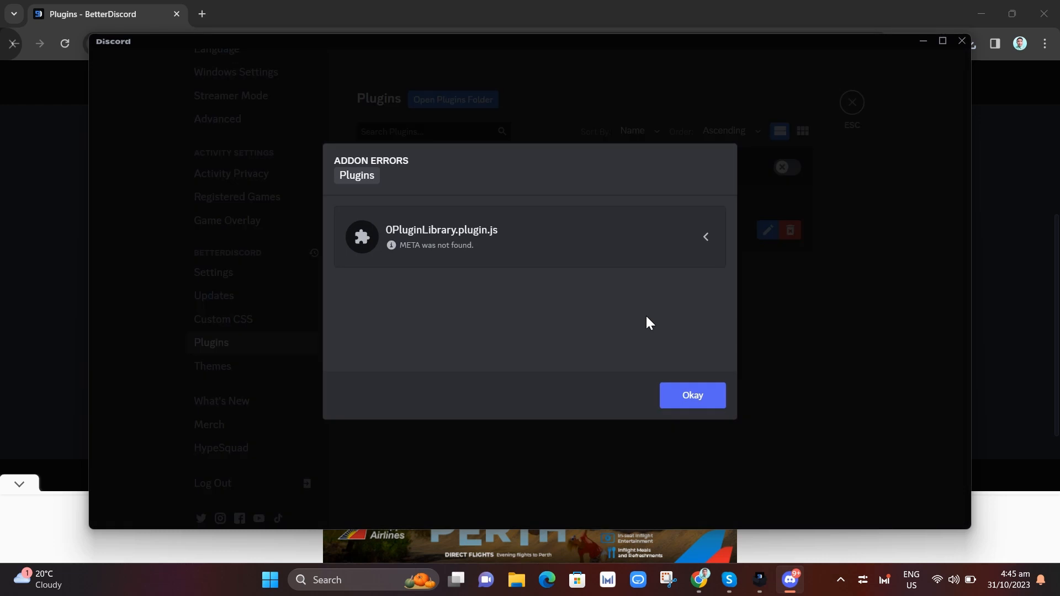
click(693, 399)
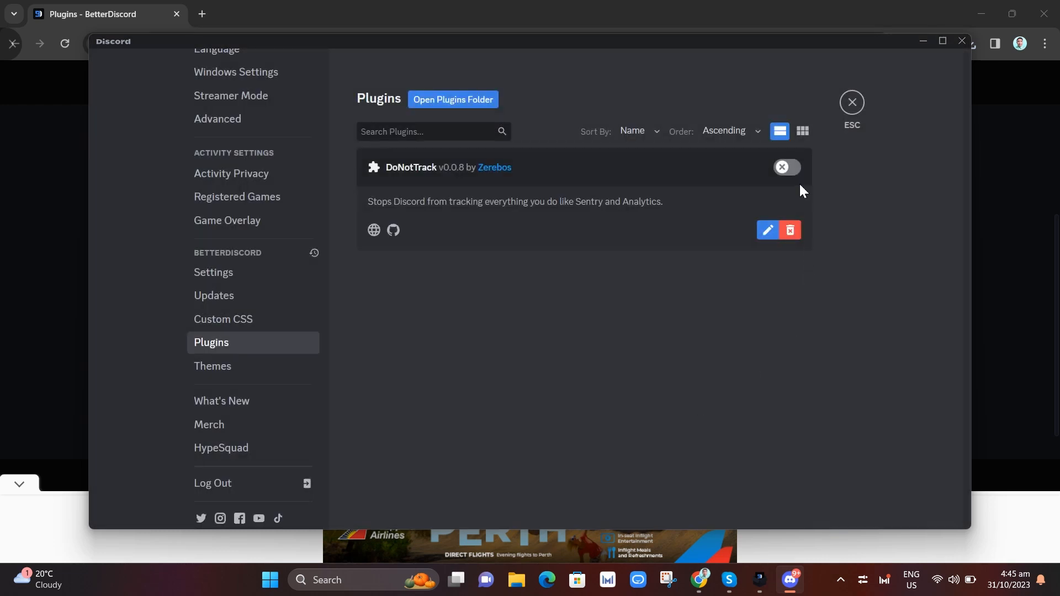
click(789, 168)
Step: Switch to the finished BetterDiscord Installer and close it
click(759, 579)
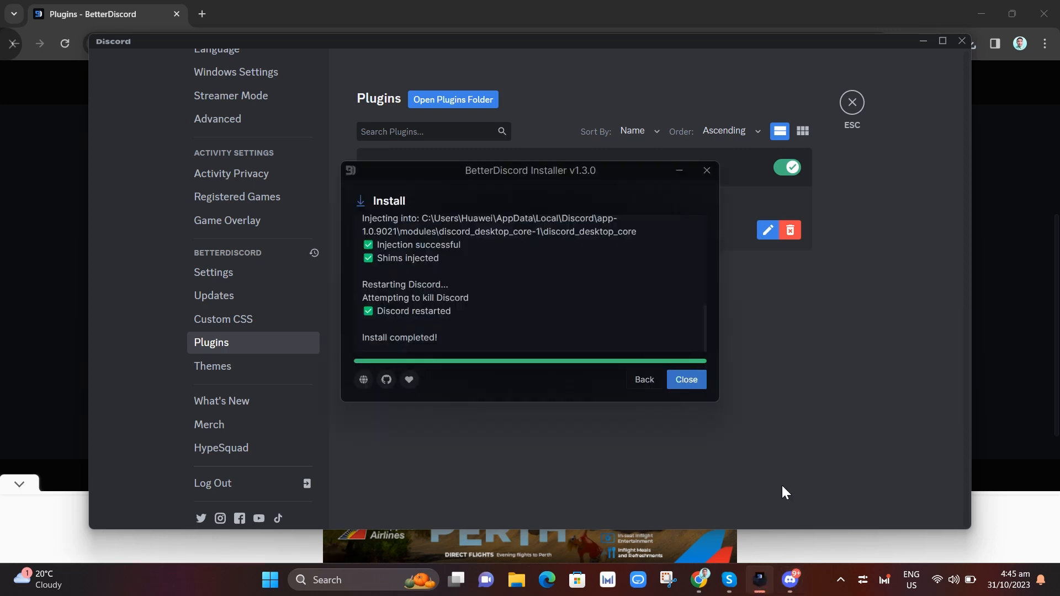
click(680, 382)
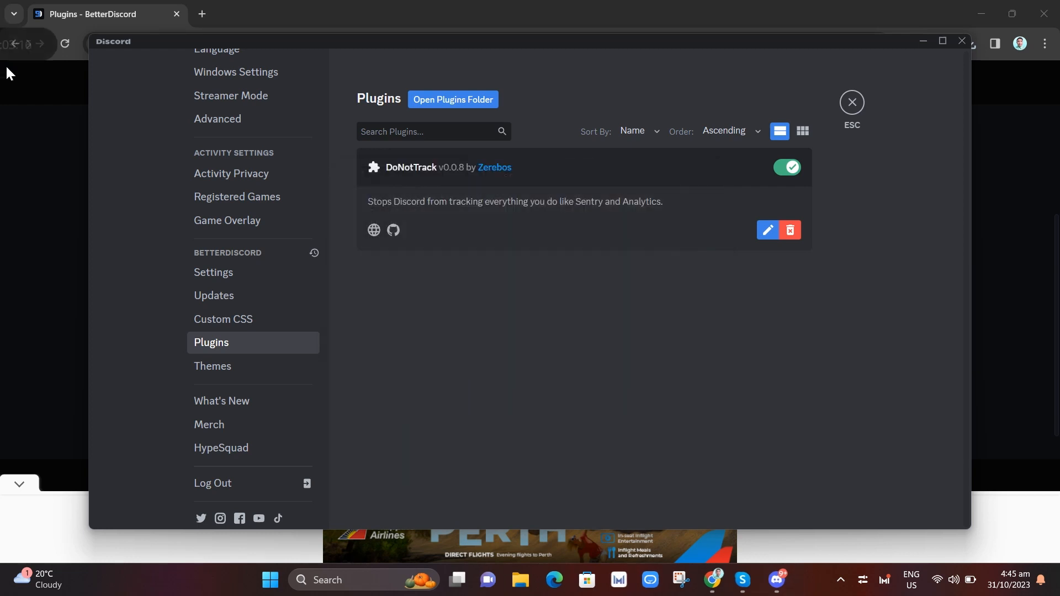